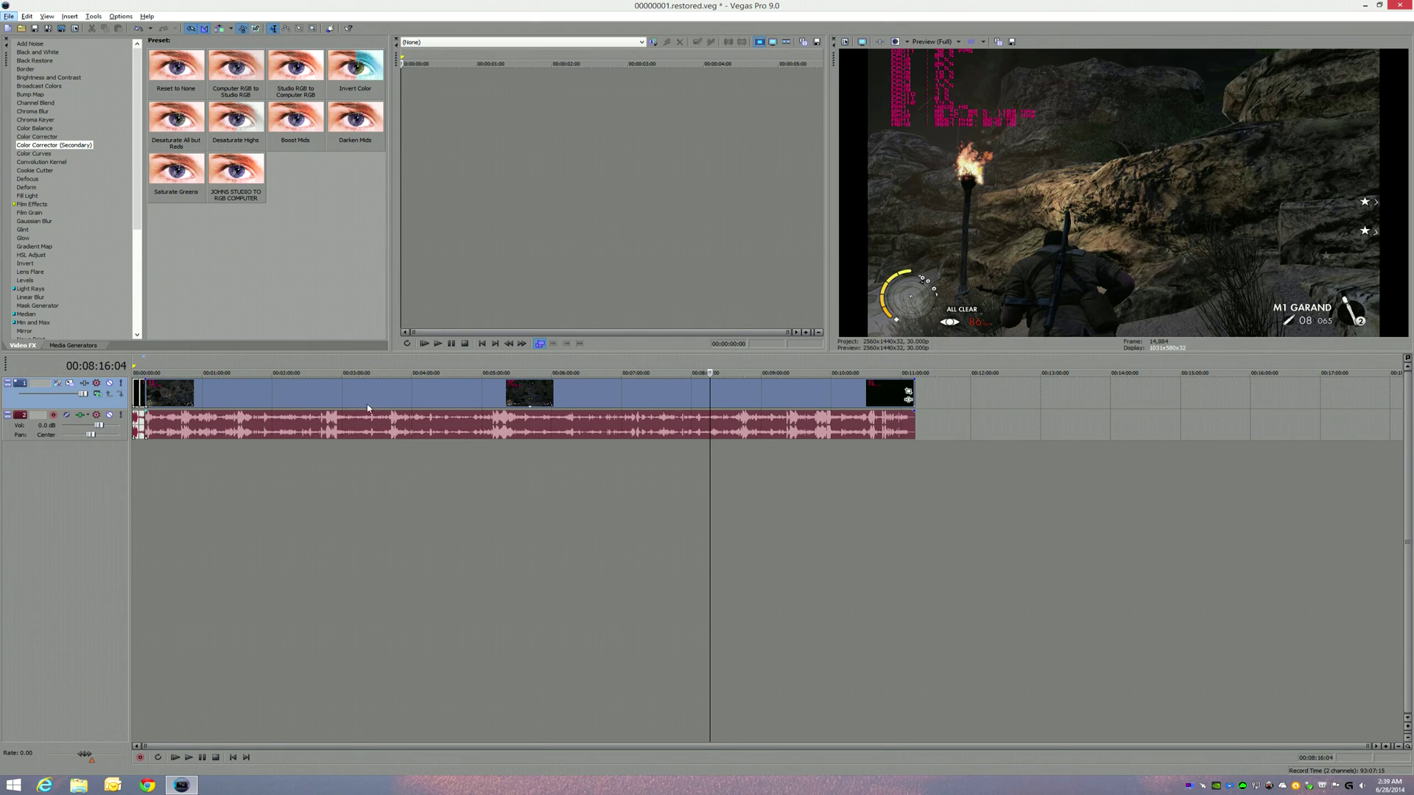
Step: In the gameplay event's Properties, enable Disable resample and uncheck Maintain aspect ratio
{"action": "right_click", "coordinate": [609, 399]}
{"action": "mouse_move", "coordinate": [658, 620]}
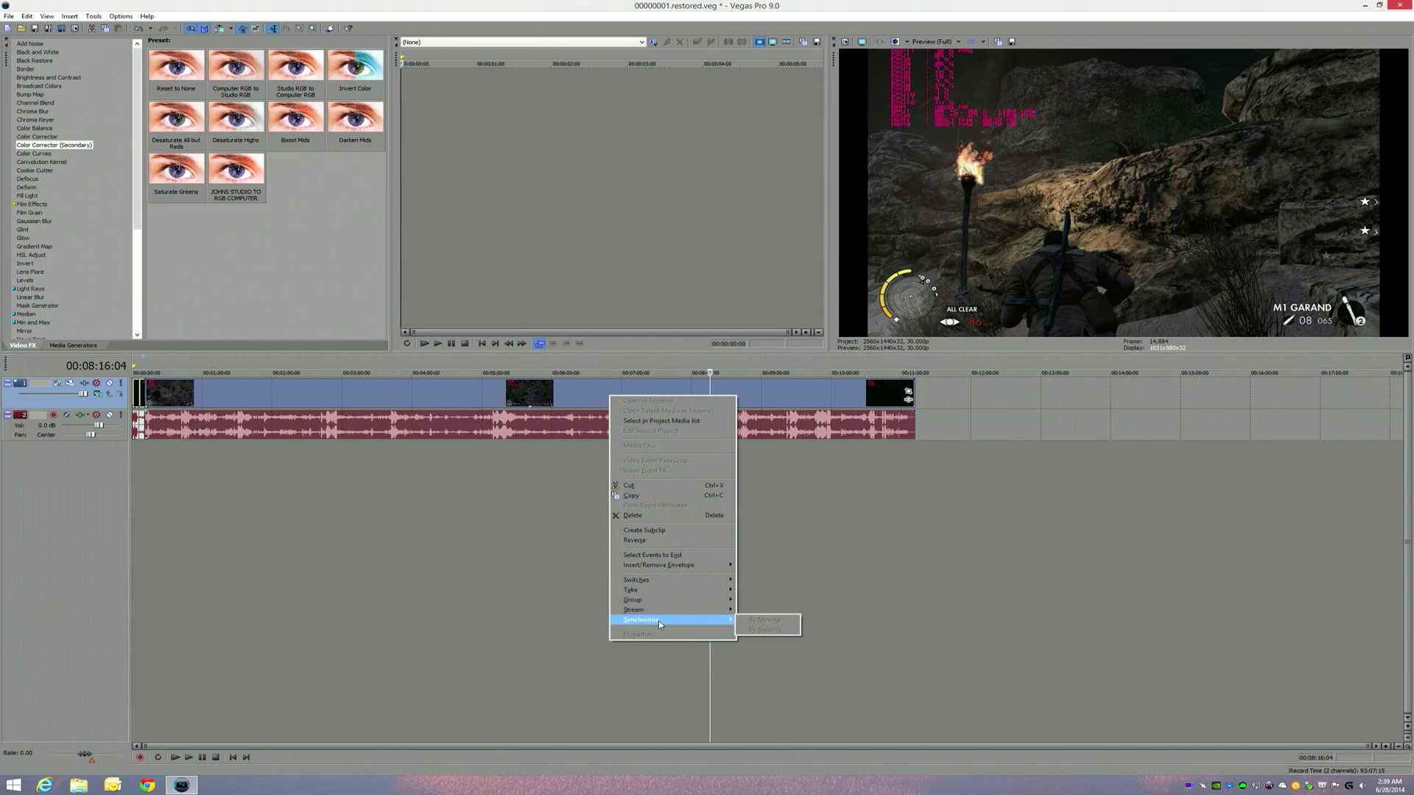
{"action": "left_click", "coordinate": [559, 482]}
{"action": "left_click", "coordinate": [566, 425]}
{"action": "right_click", "coordinate": [588, 398]}
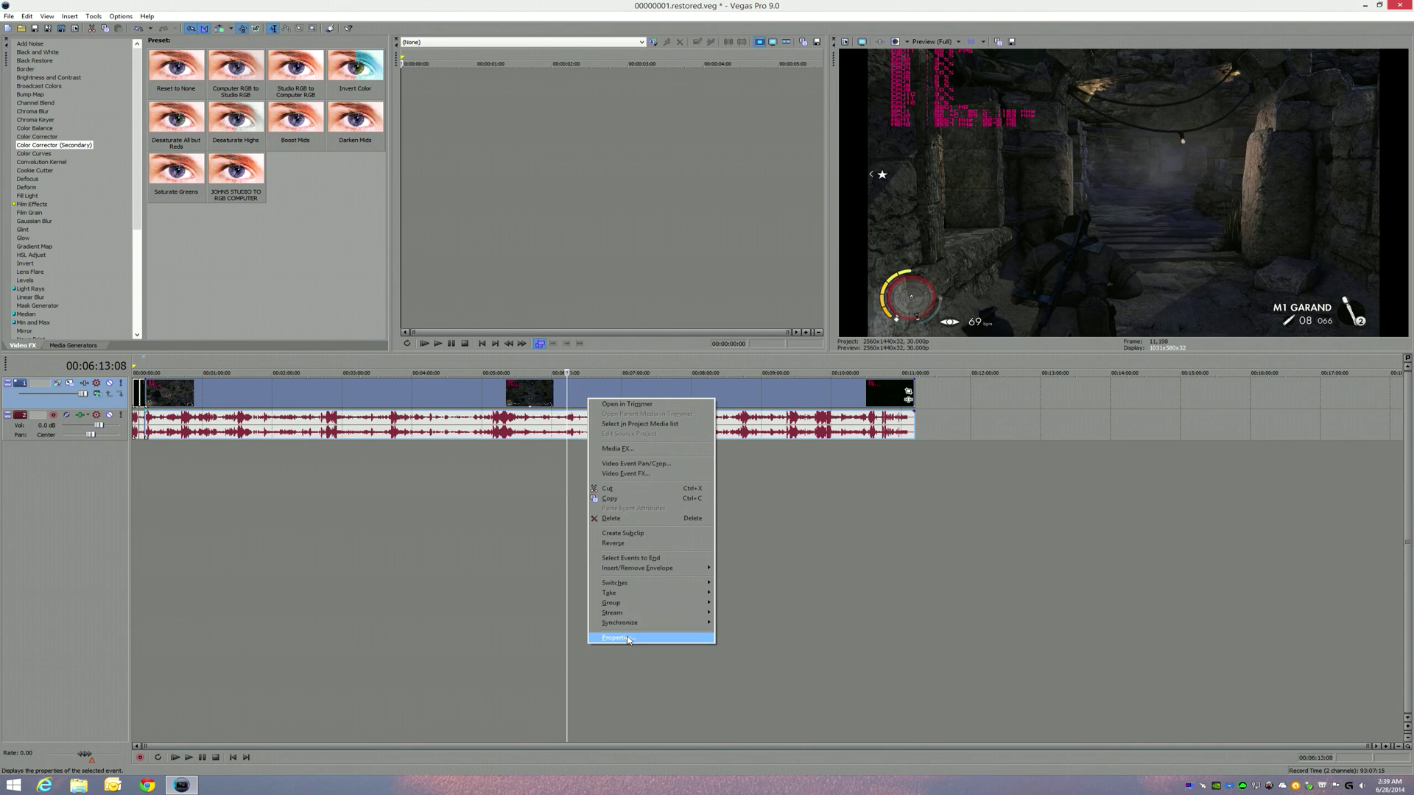
{"action": "left_click", "coordinate": [628, 638]}
{"action": "left_click", "coordinate": [624, 305]}
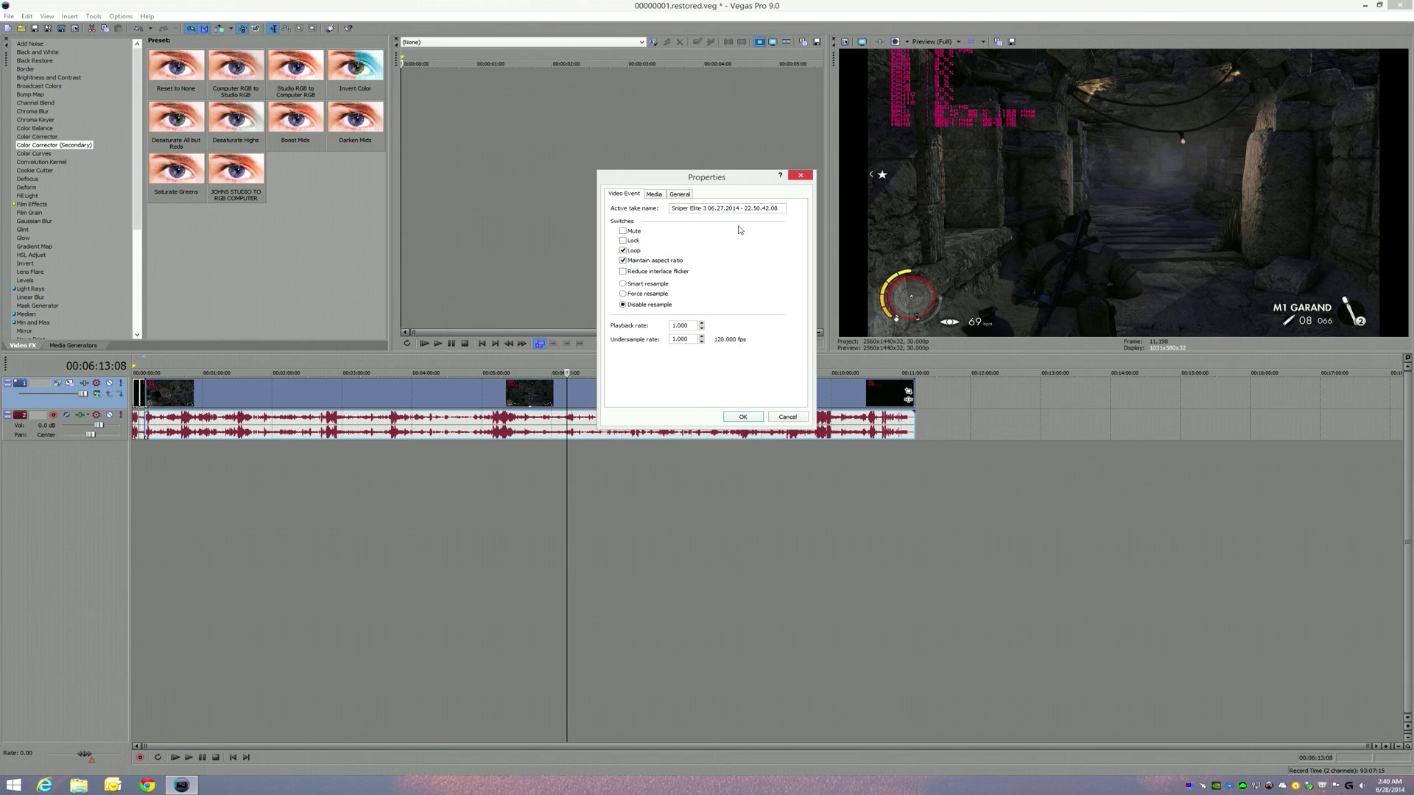
{"action": "left_click", "coordinate": [623, 261]}
{"action": "left_click", "coordinate": [744, 417]}
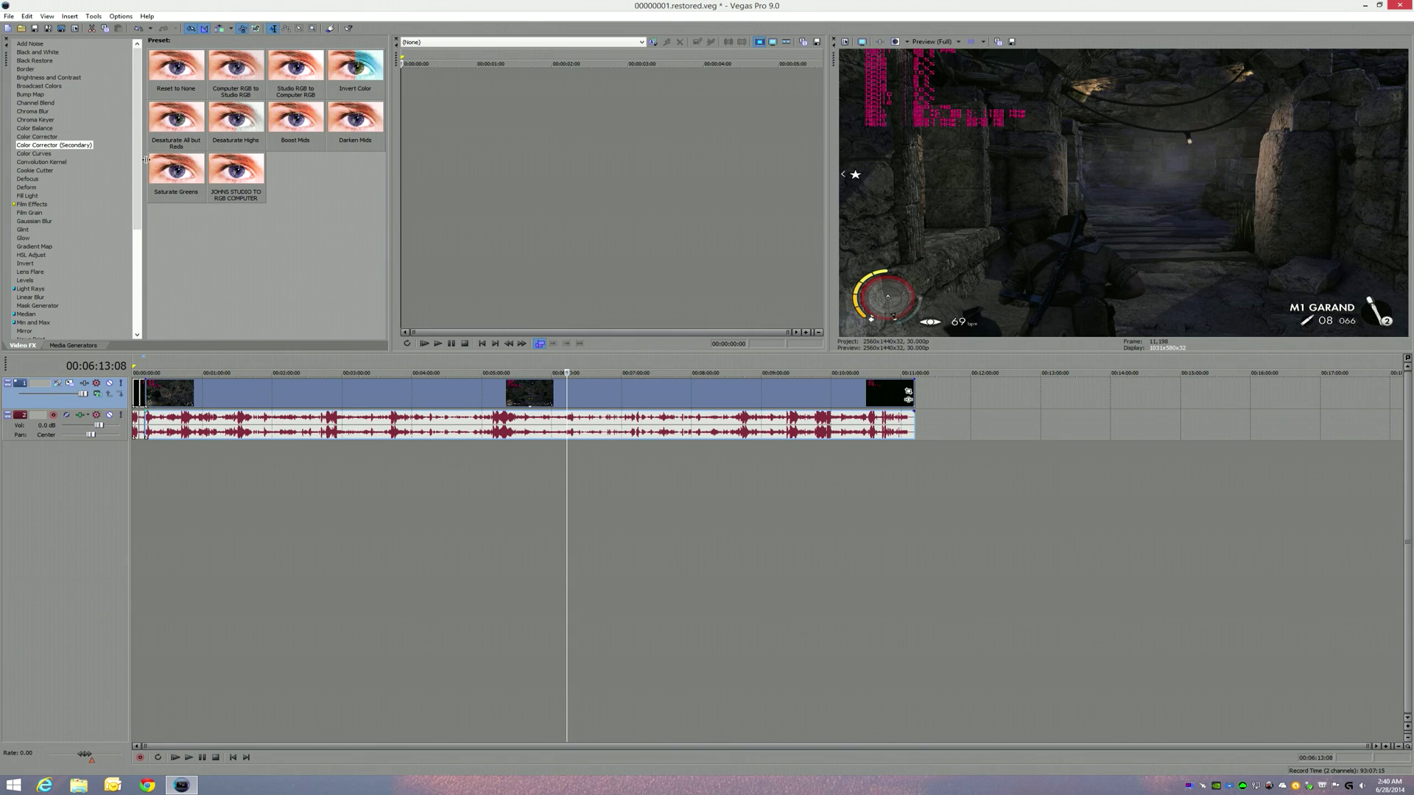
Step: Apply the Studio RGB to Computer RGB preset, compare it on and off, and leave it bypassed
{"action": "left_click", "coordinate": [171, 167]}
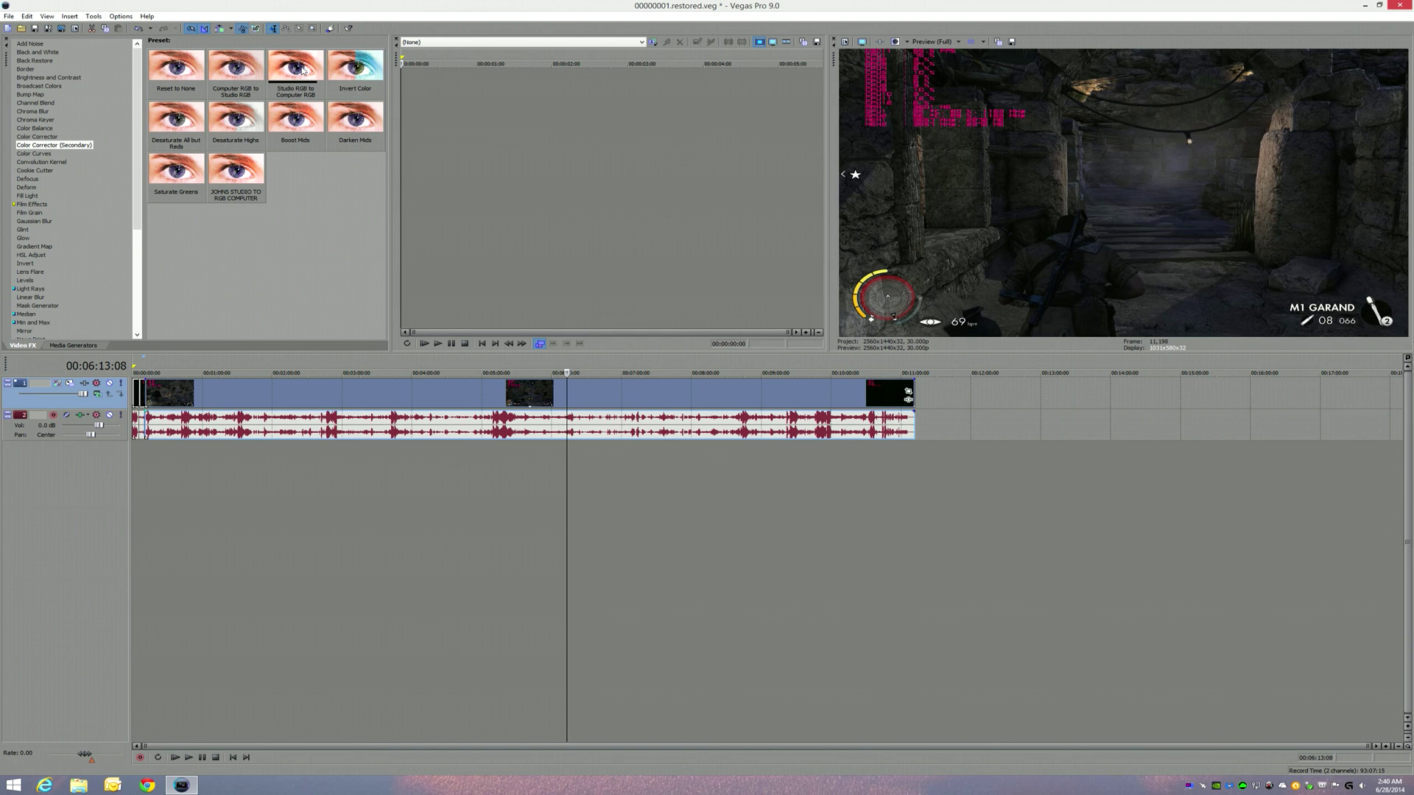
{"action": "left_click_drag", "start_coordinate": [307, 70], "coordinate": [623, 387]}
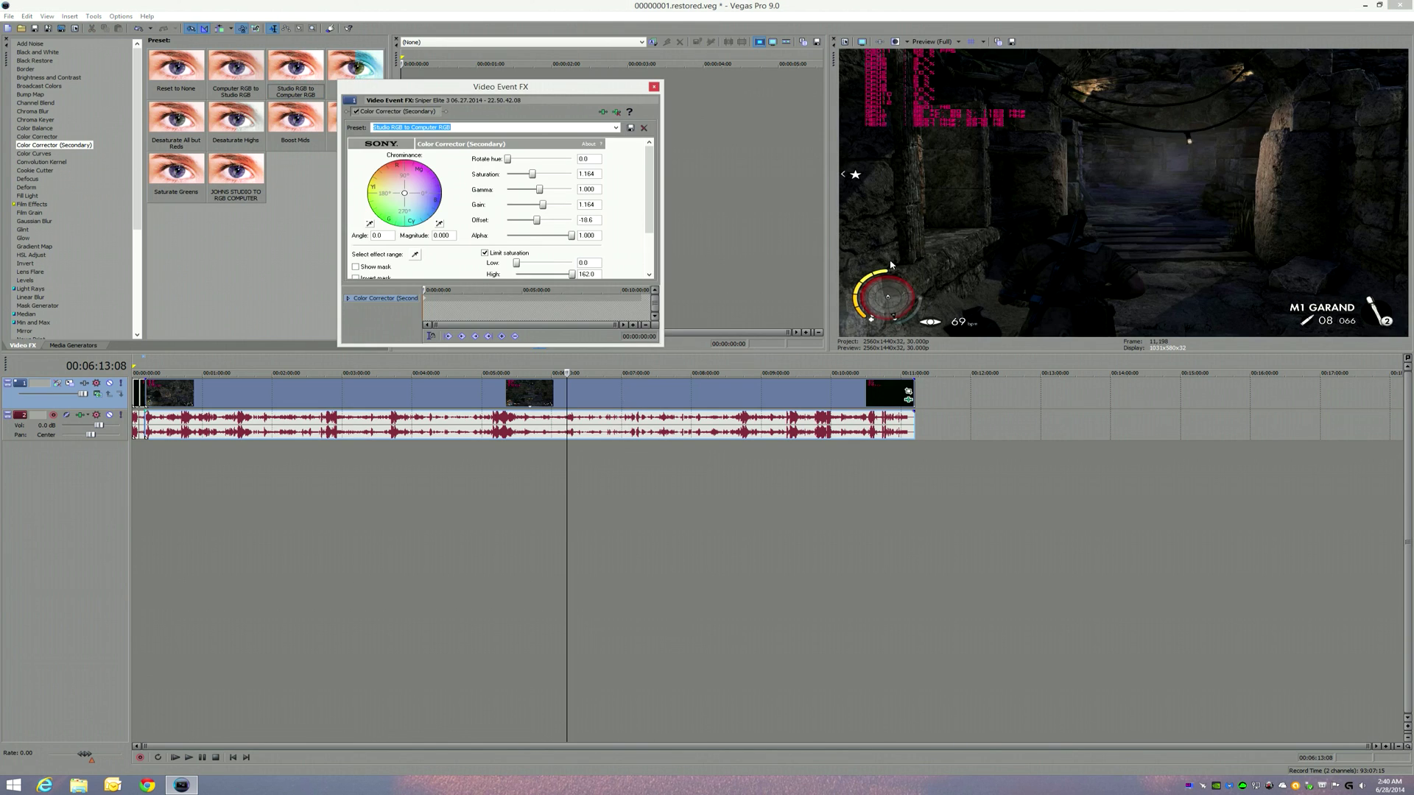
{"action": "left_click", "coordinate": [356, 112]}
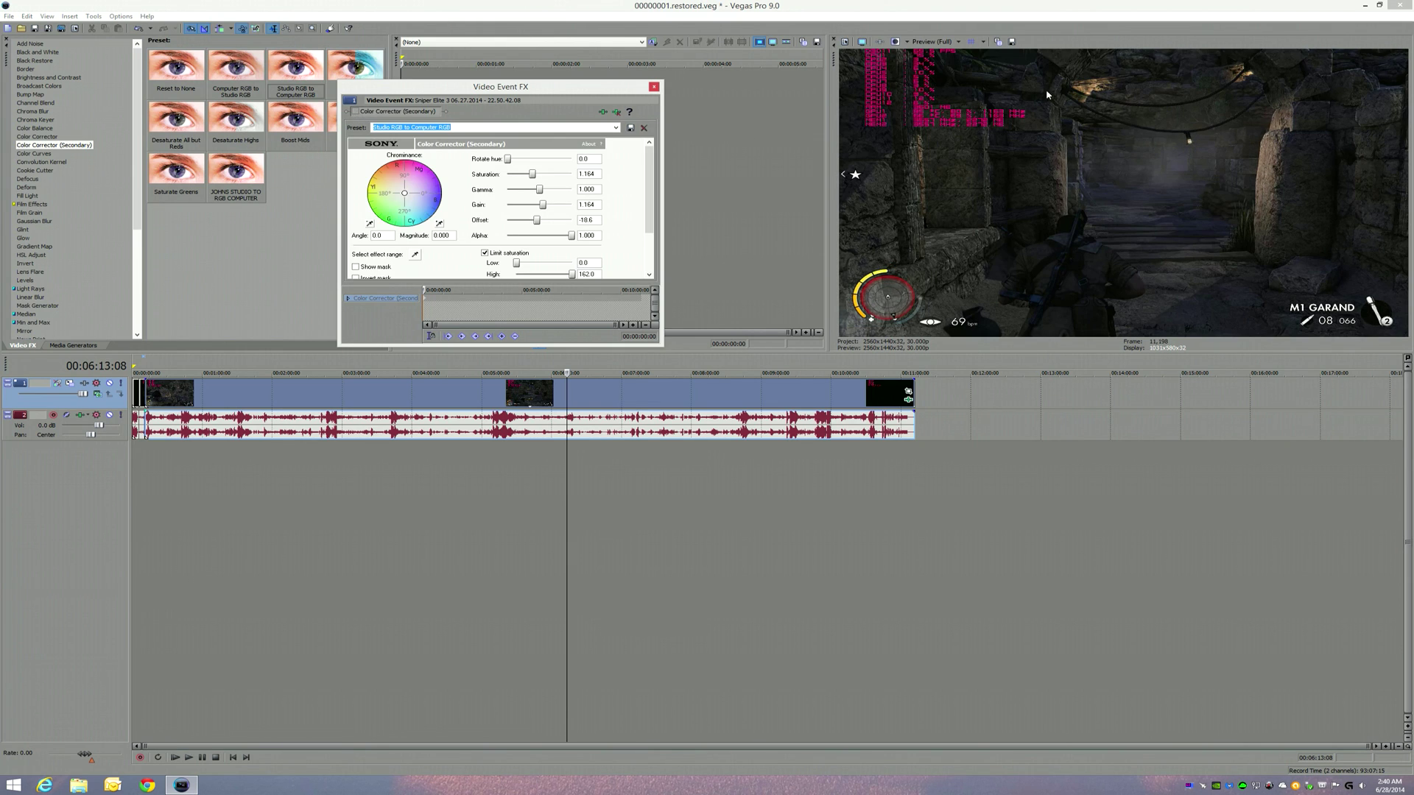
{"action": "left_click", "coordinate": [356, 112]}
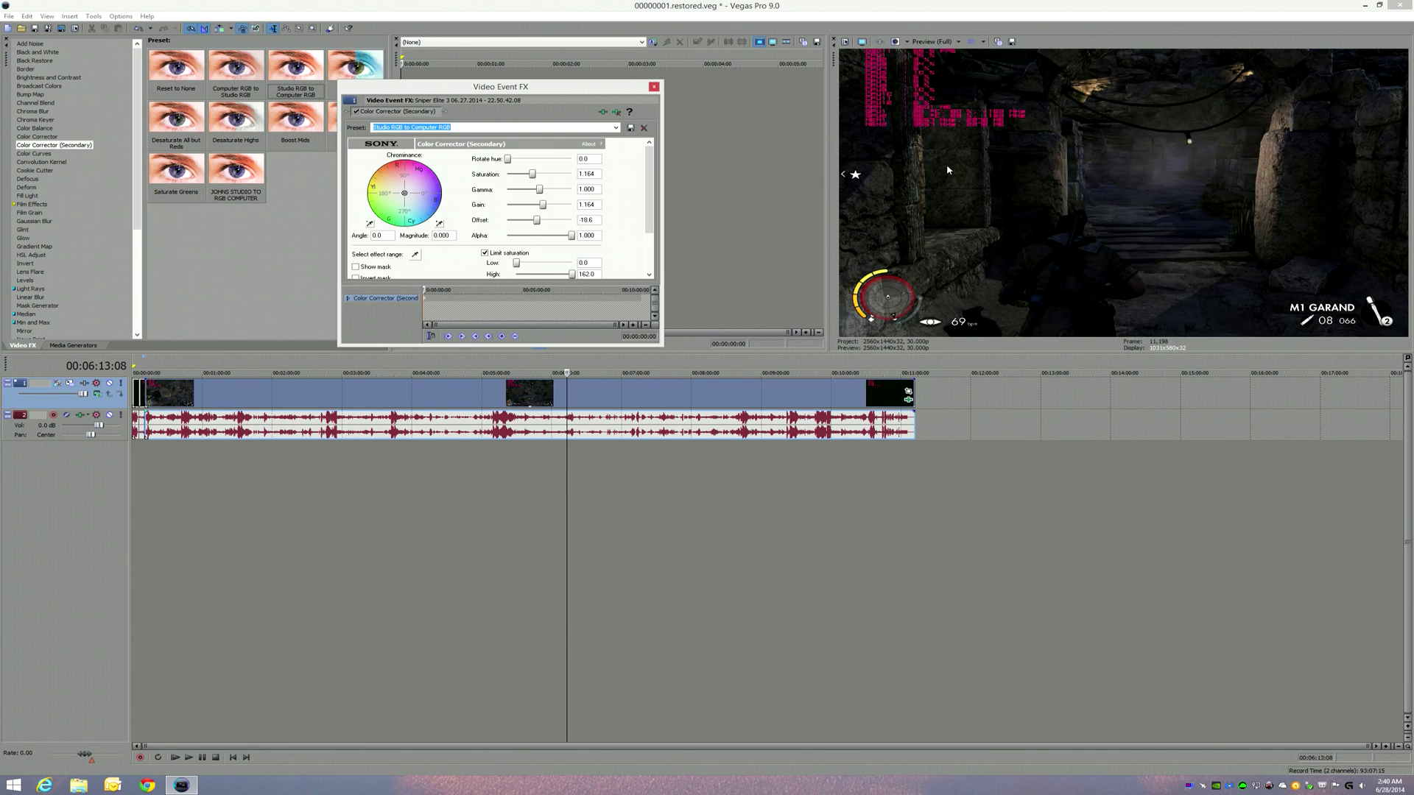
{"action": "left_click", "coordinate": [357, 112]}
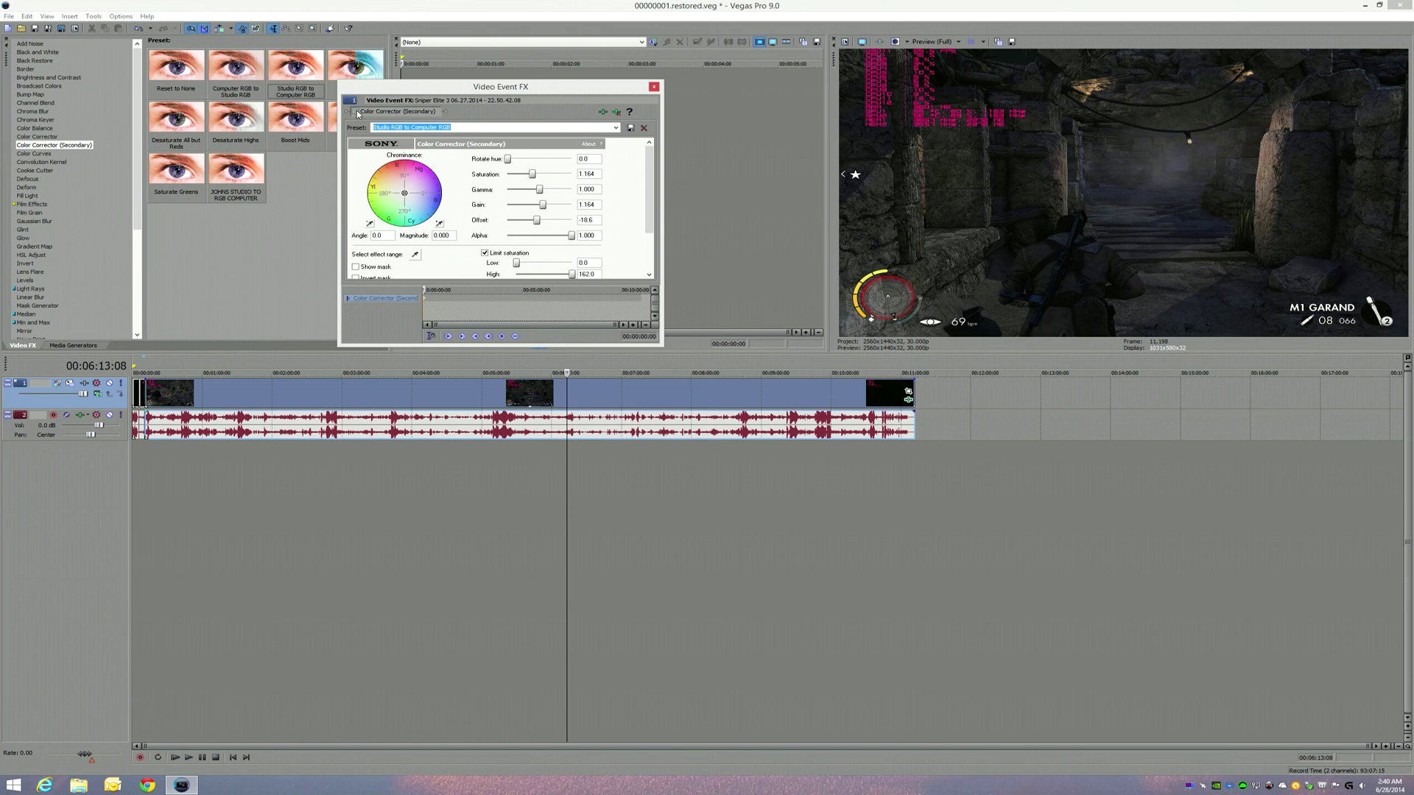
{"action": "left_click", "coordinate": [356, 112]}
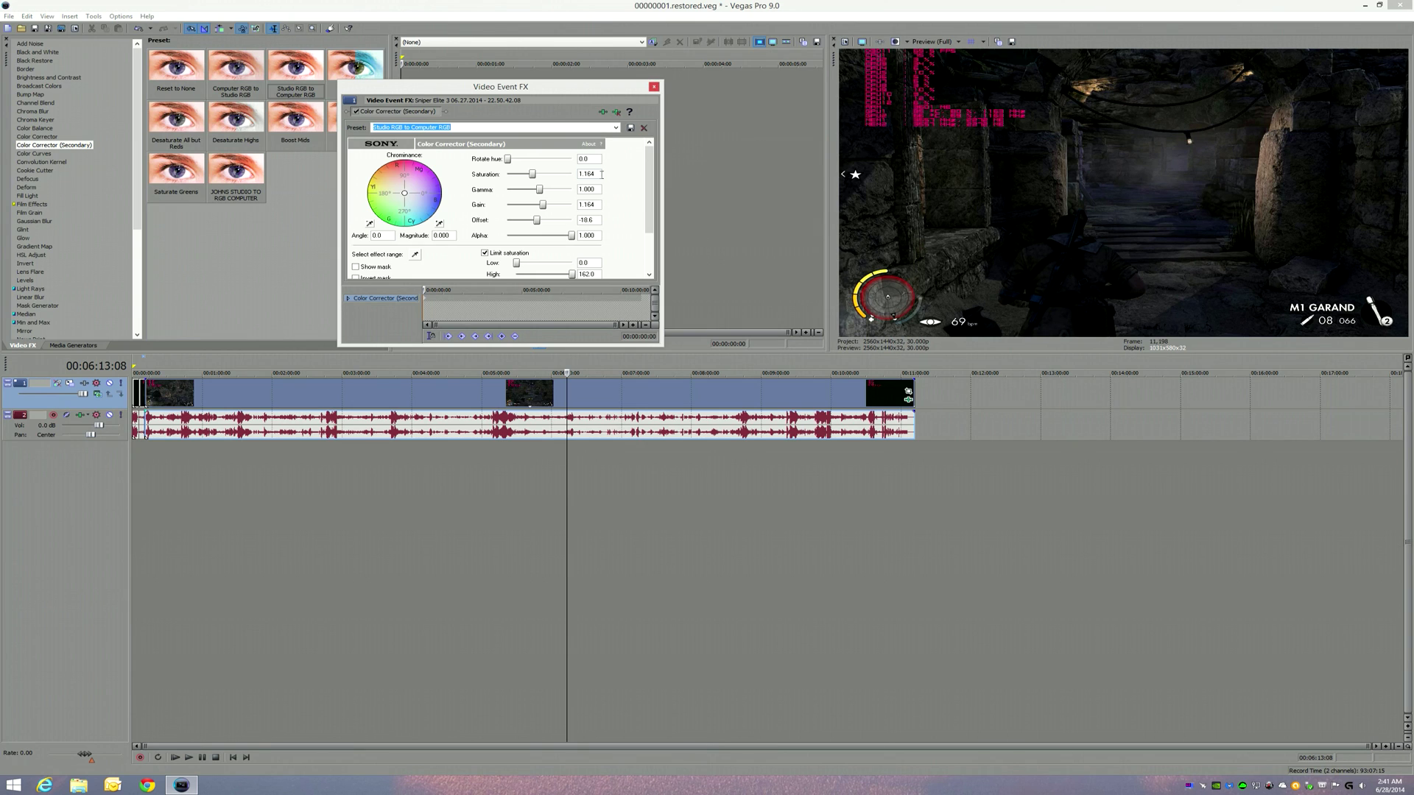
{"action": "left_click", "coordinate": [357, 111]}
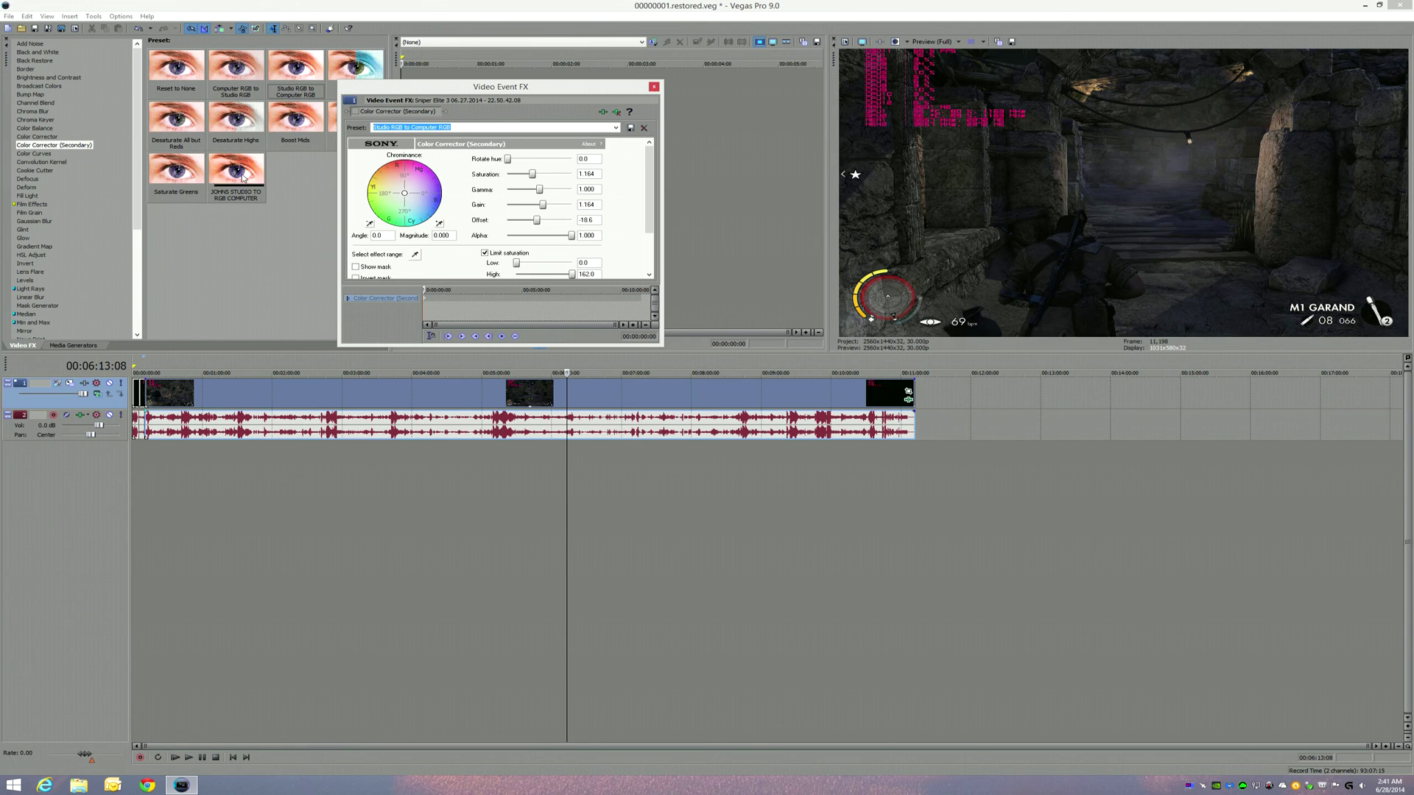
Step: Apply the JOHNS STUDIO TO RGB COMPUTER preset to the gameplay clip
{"action": "left_click", "coordinate": [654, 87]}
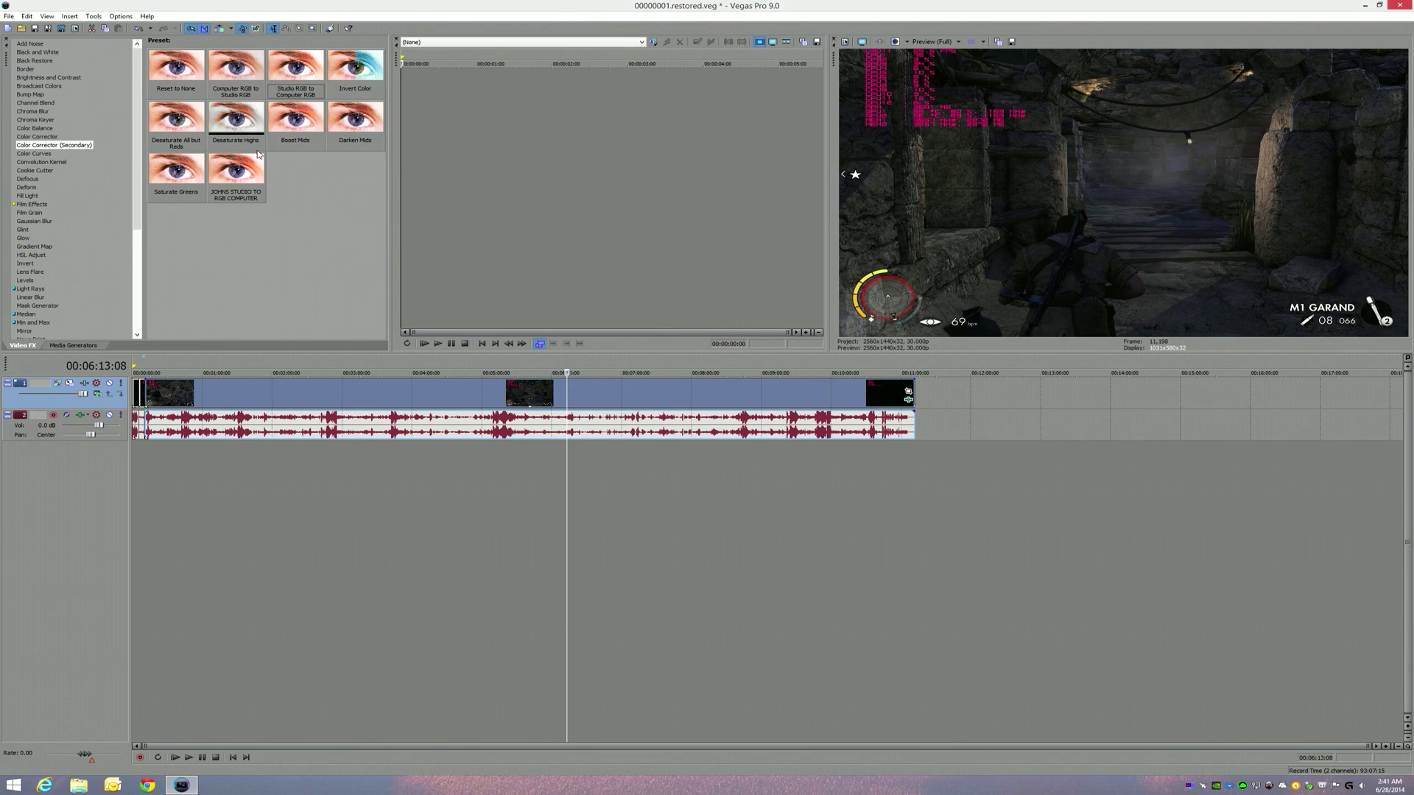
{"action": "left_click_drag", "start_coordinate": [236, 171], "coordinate": [658, 393]}
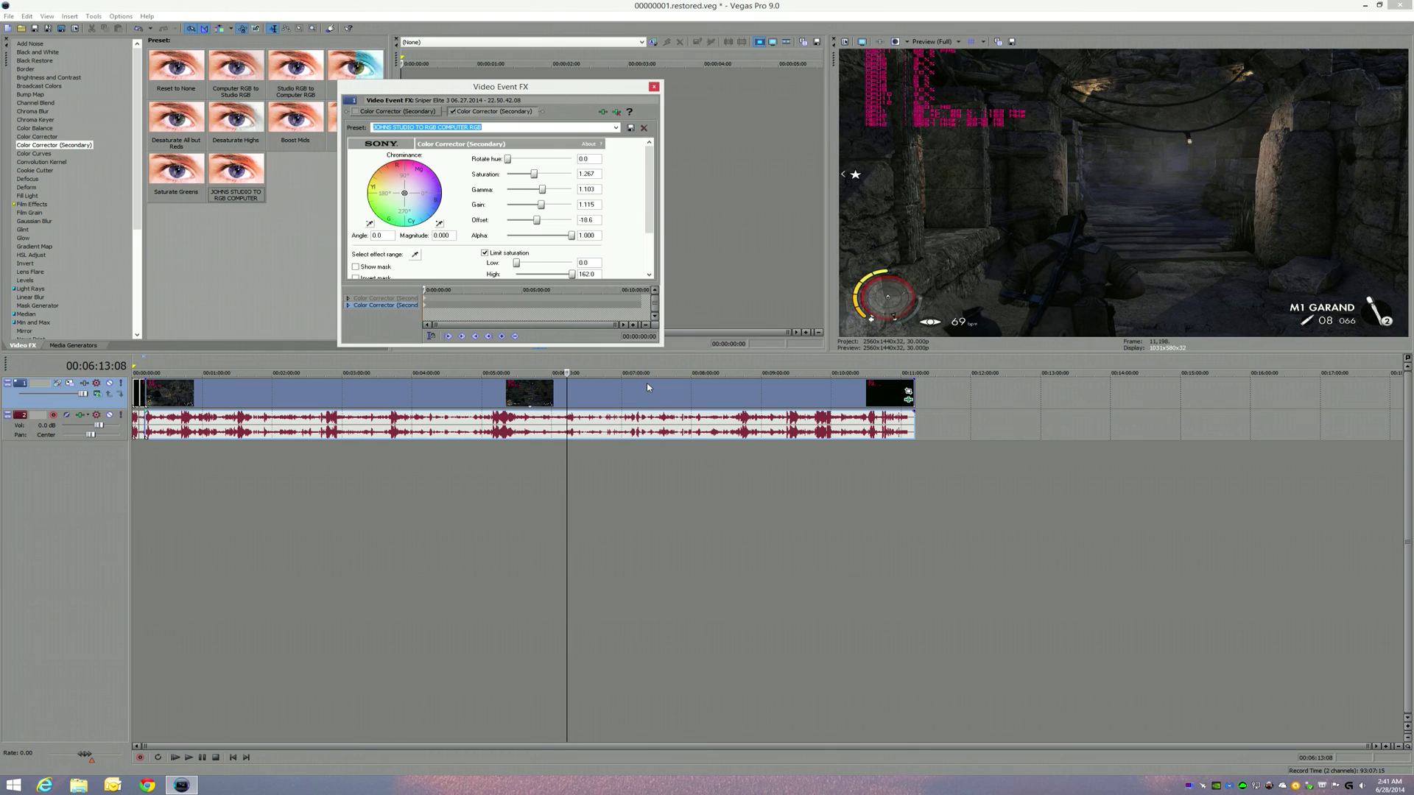
{"action": "left_click", "coordinate": [453, 112]}
Step: Remove the extra color corrector and enable the remaining one, checking it off and on to compare
{"action": "right_click", "coordinate": [386, 111]}
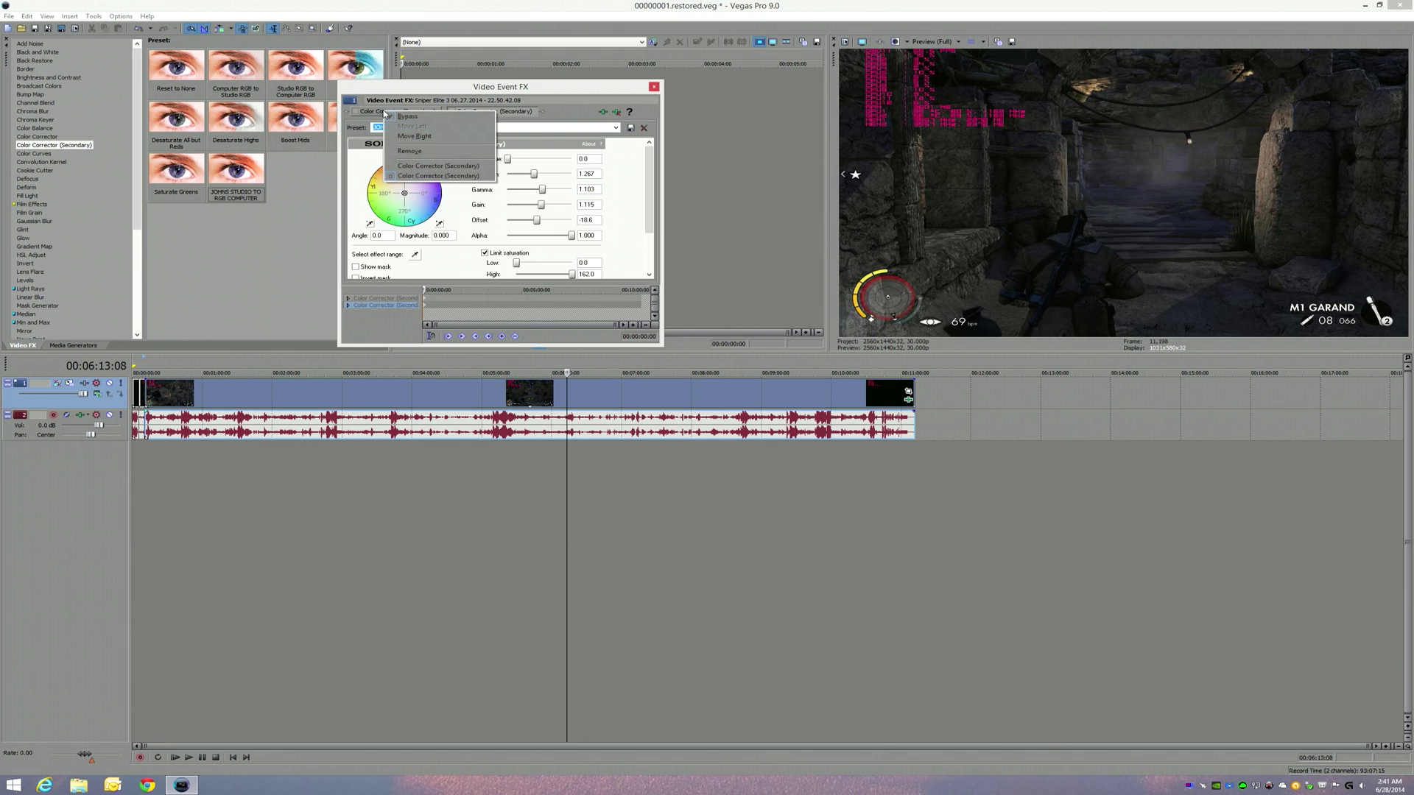
{"action": "left_click", "coordinate": [410, 150]}
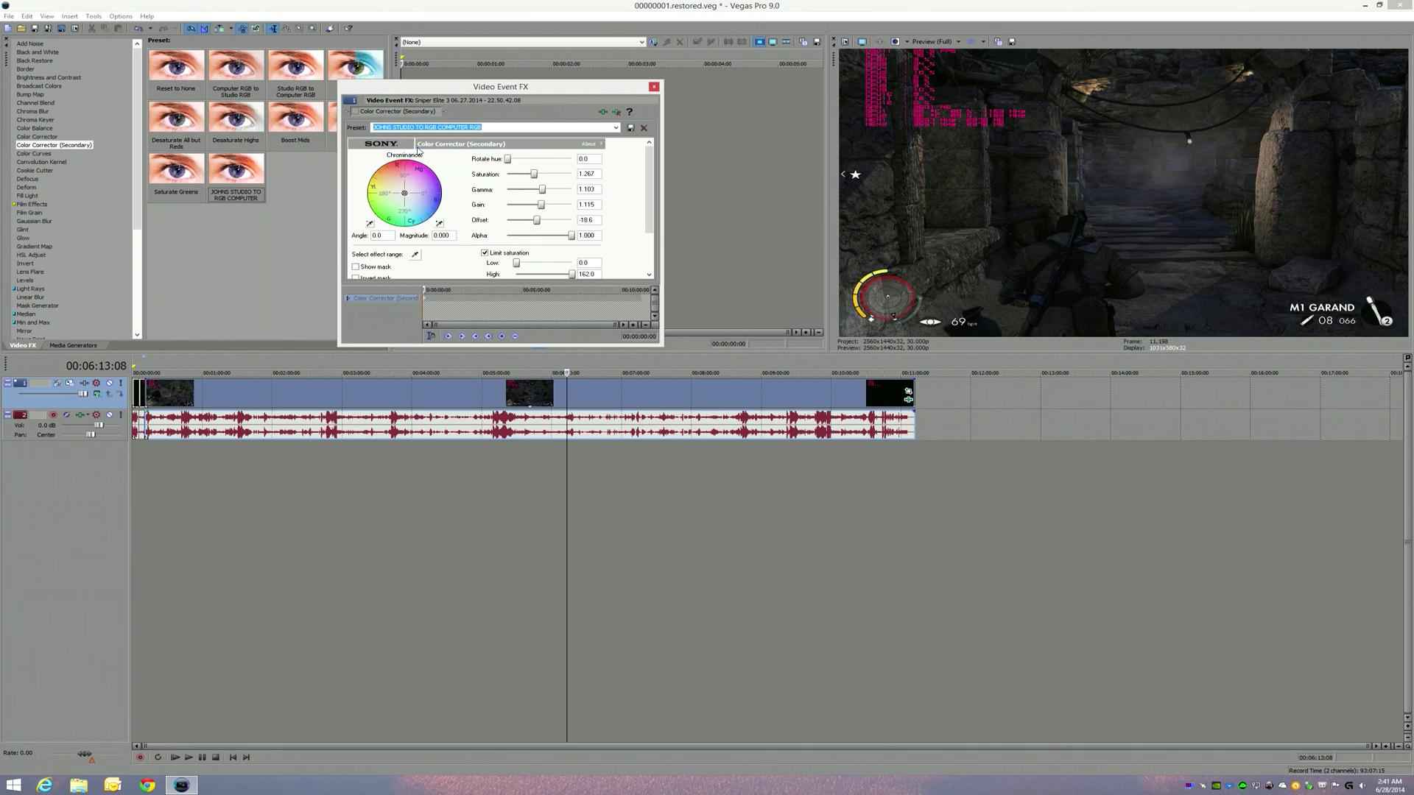
{"action": "left_click", "coordinate": [356, 111]}
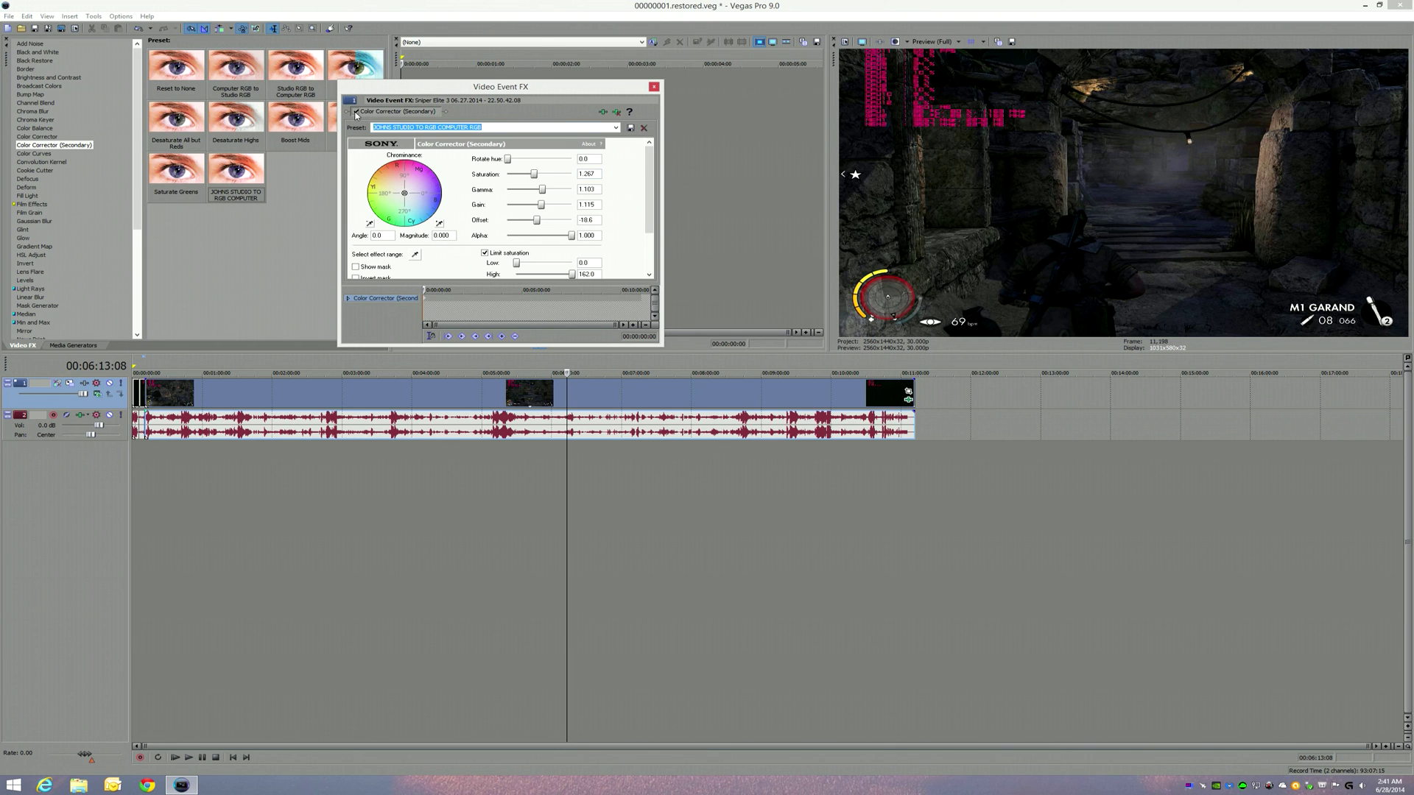
{"action": "left_click", "coordinate": [357, 112]}
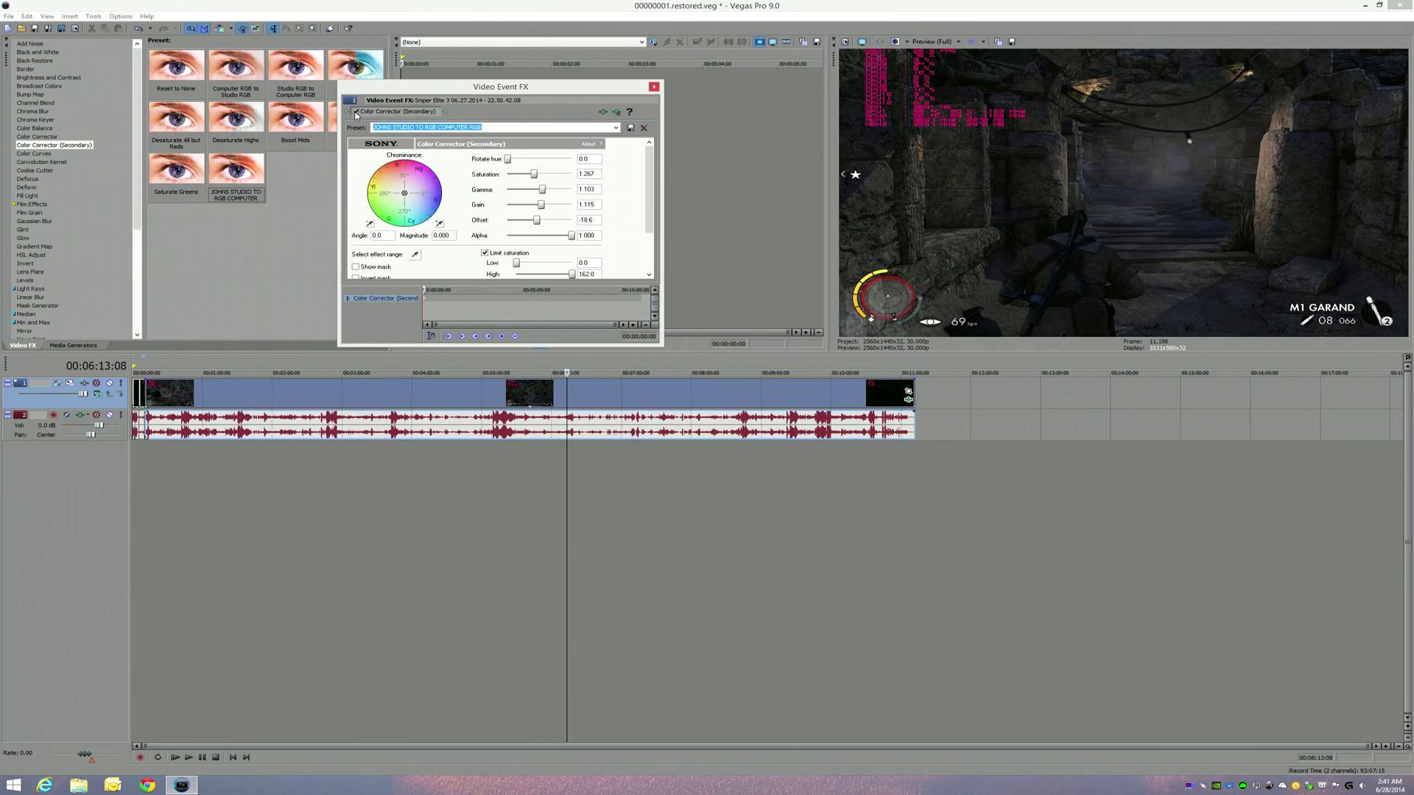
{"action": "left_click", "coordinate": [357, 112]}
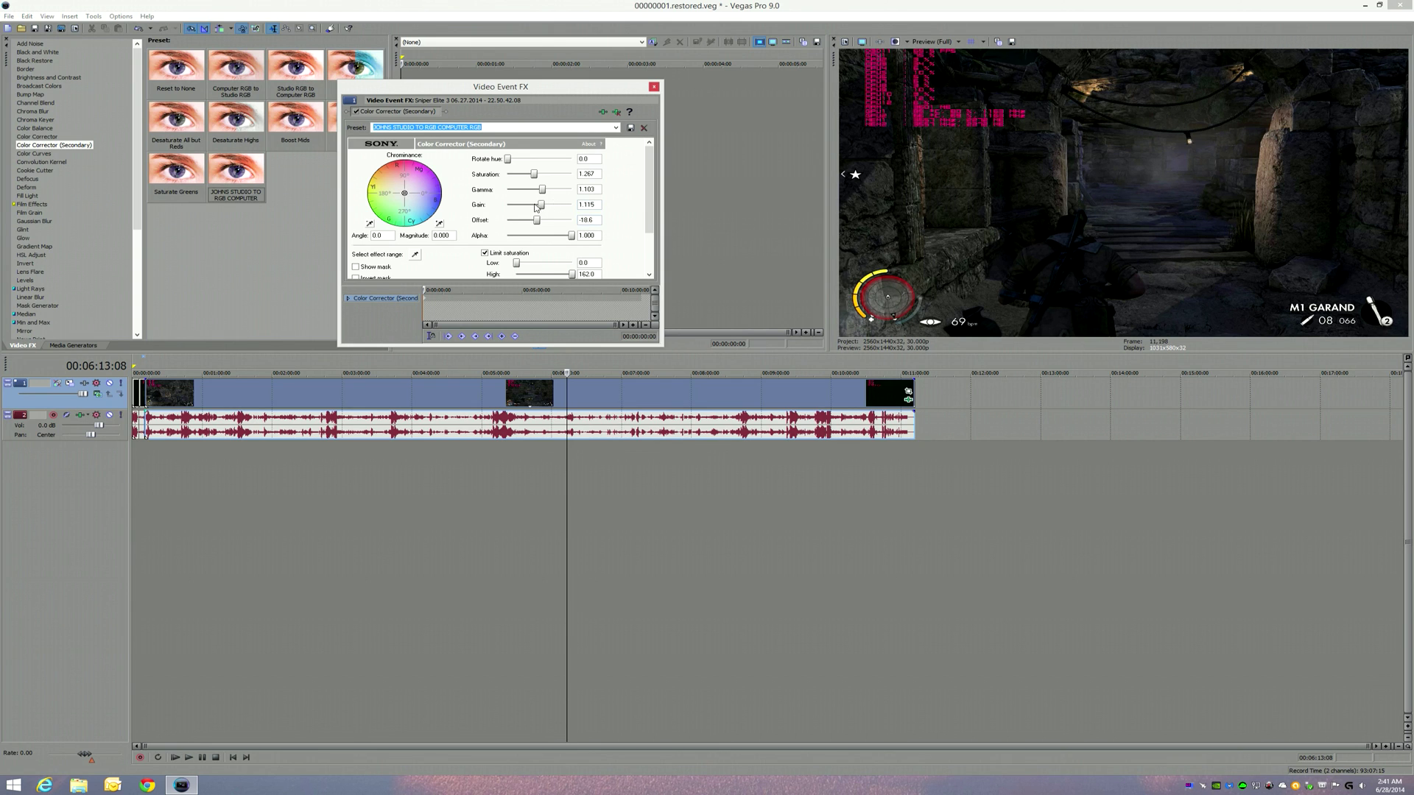
{"action": "left_click_drag", "start_coordinate": [542, 208], "coordinate": [557, 209]}
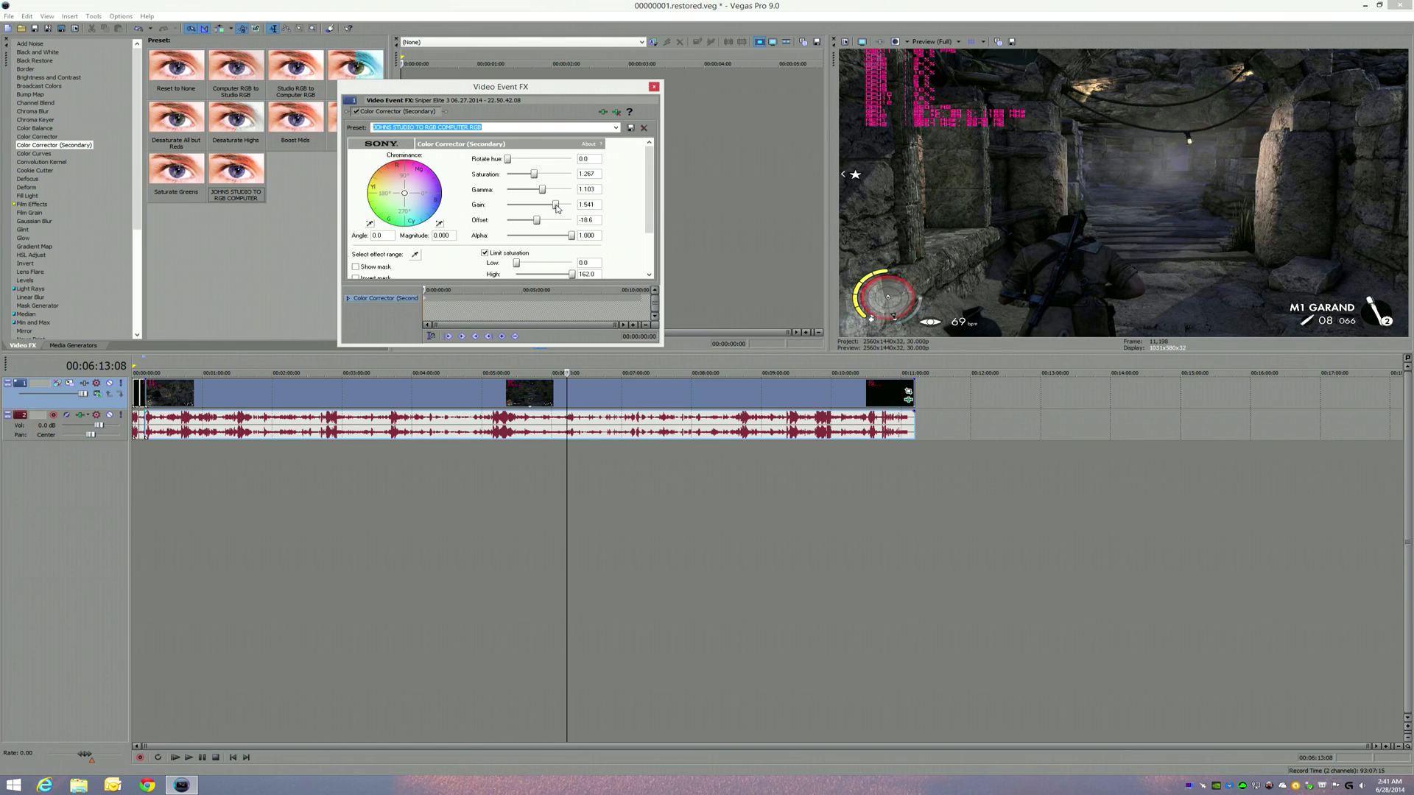
{"action": "left_click_drag", "start_coordinate": [558, 209], "coordinate": [547, 209]}
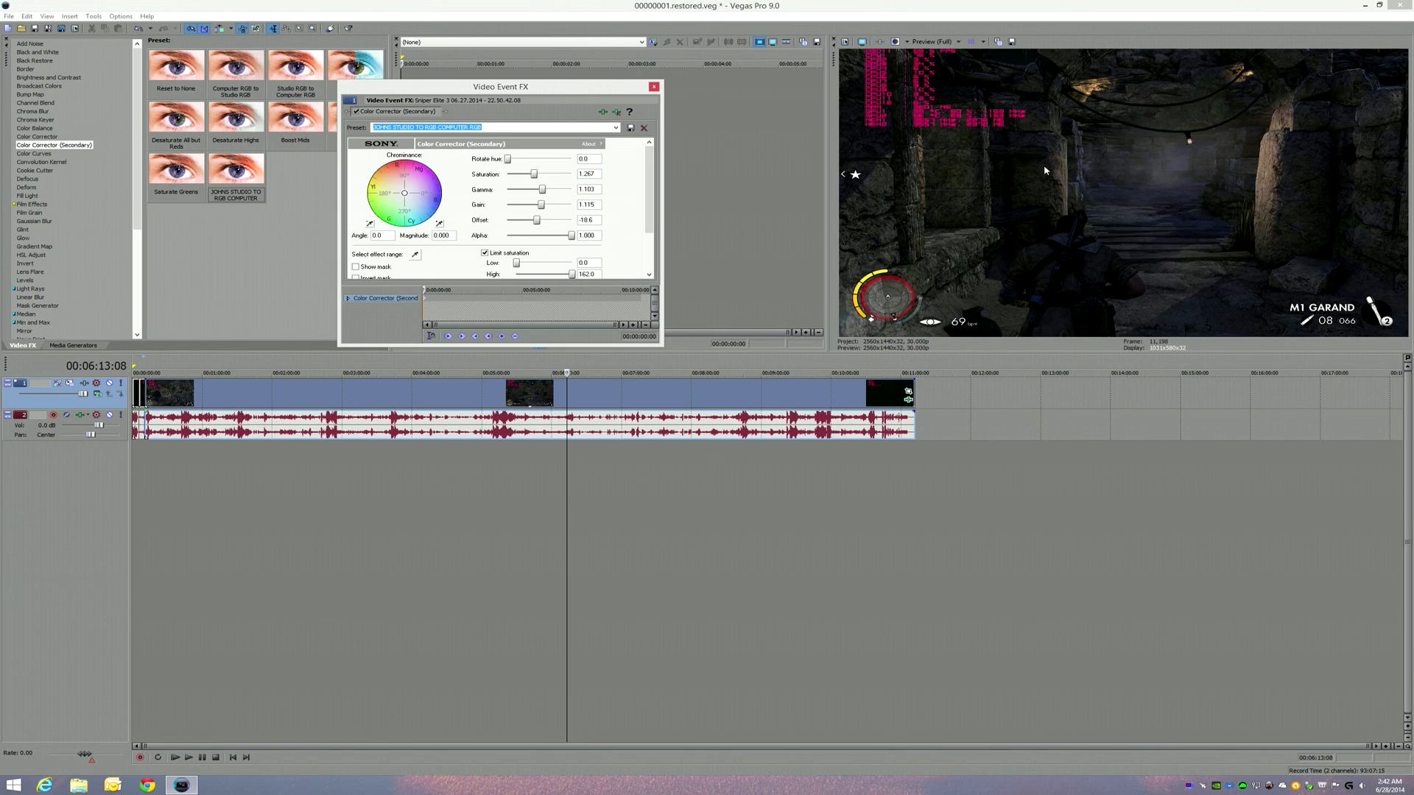
{"action": "left_click", "coordinate": [358, 112]}
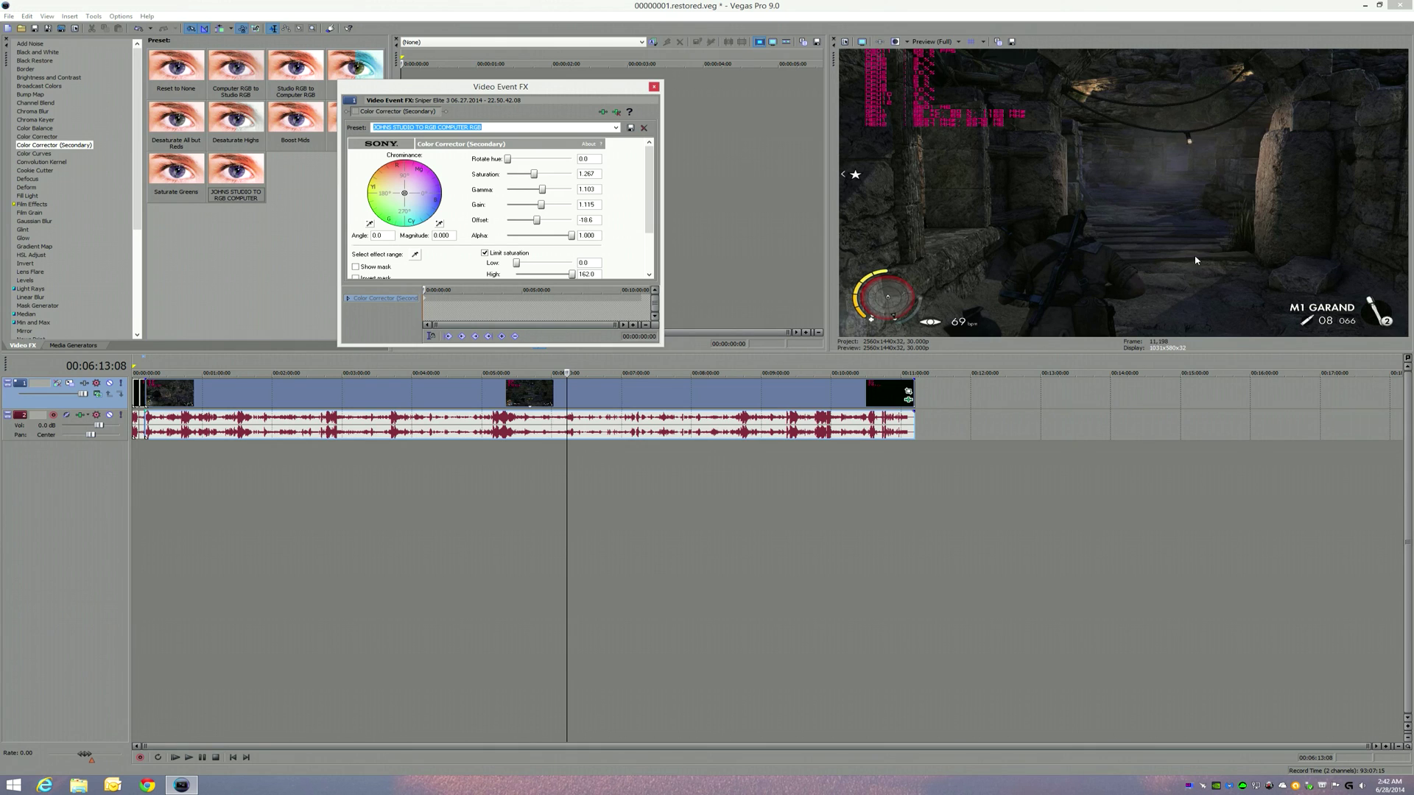
{"action": "left_click", "coordinate": [355, 112]}
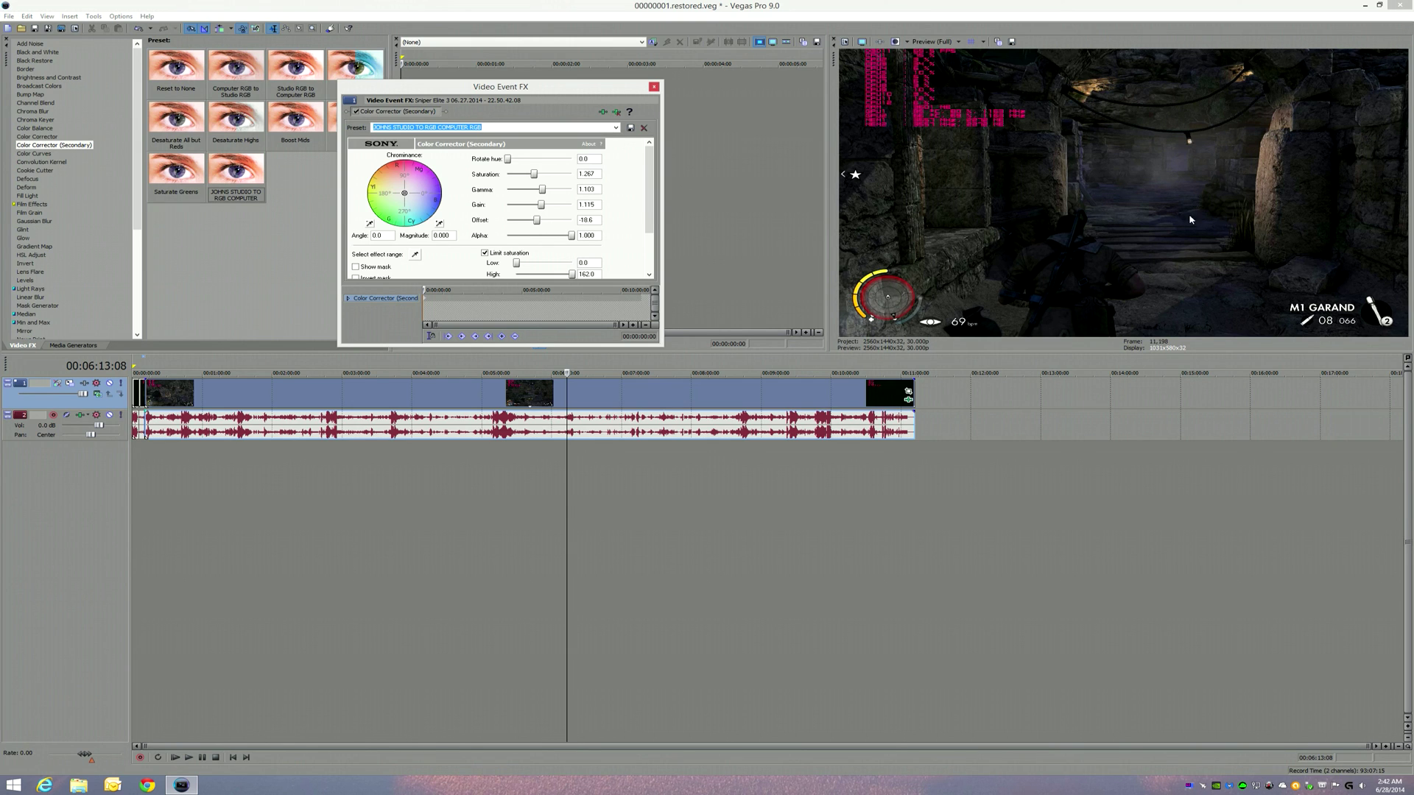
{"action": "left_click", "coordinate": [357, 112]}
{"action": "left_click", "coordinate": [357, 112]}
{"action": "left_click_drag", "start_coordinate": [535, 177], "coordinate": [575, 183]}
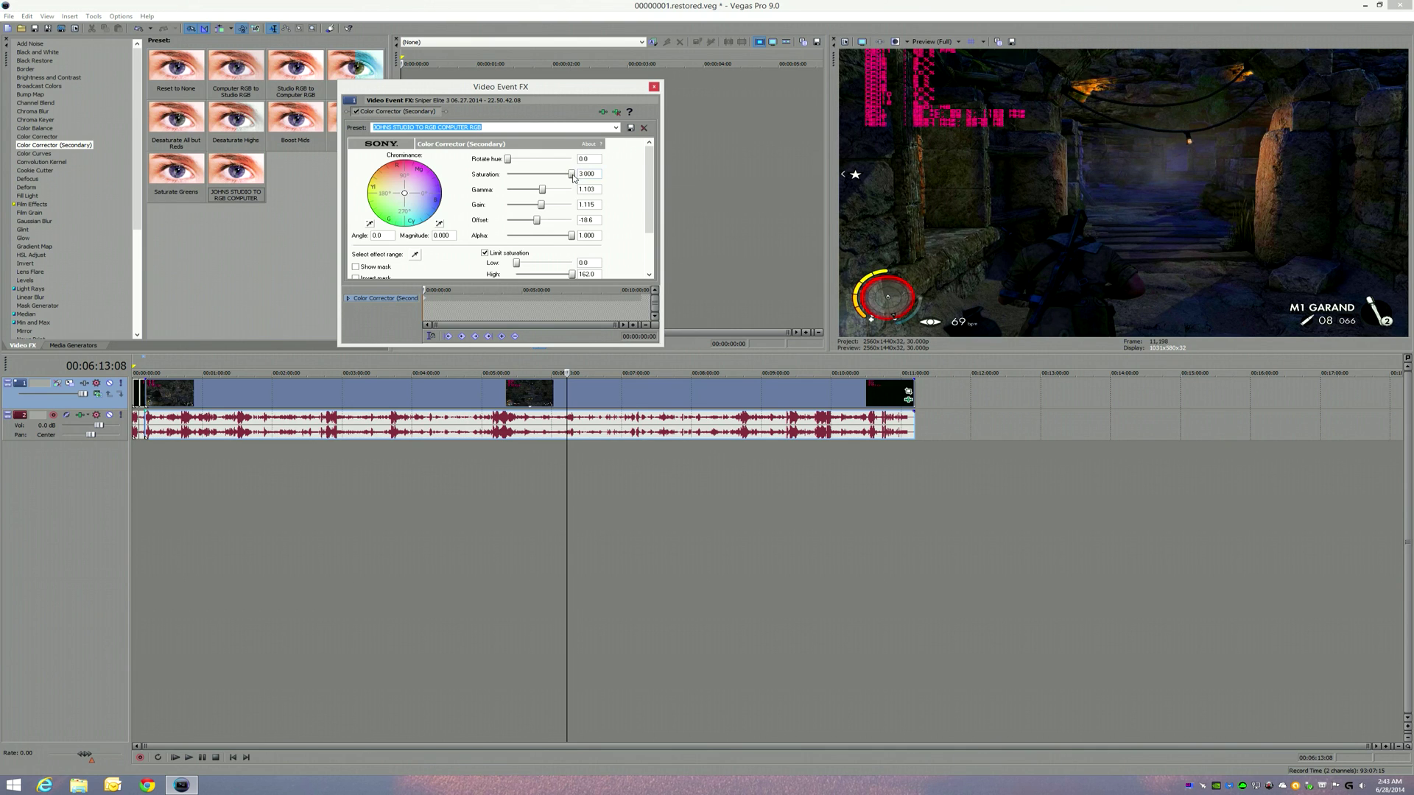
{"action": "left_click_drag", "start_coordinate": [574, 178], "coordinate": [536, 177]}
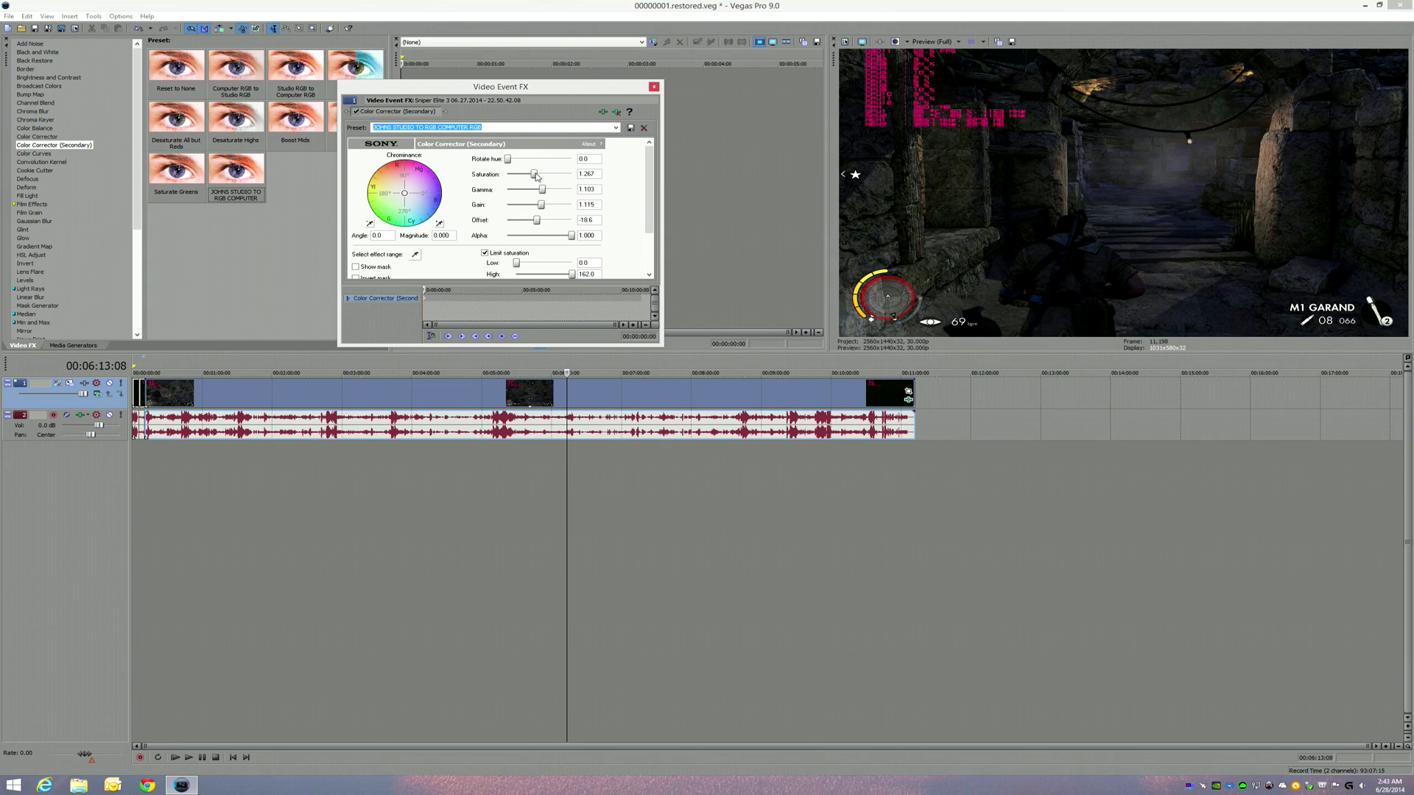